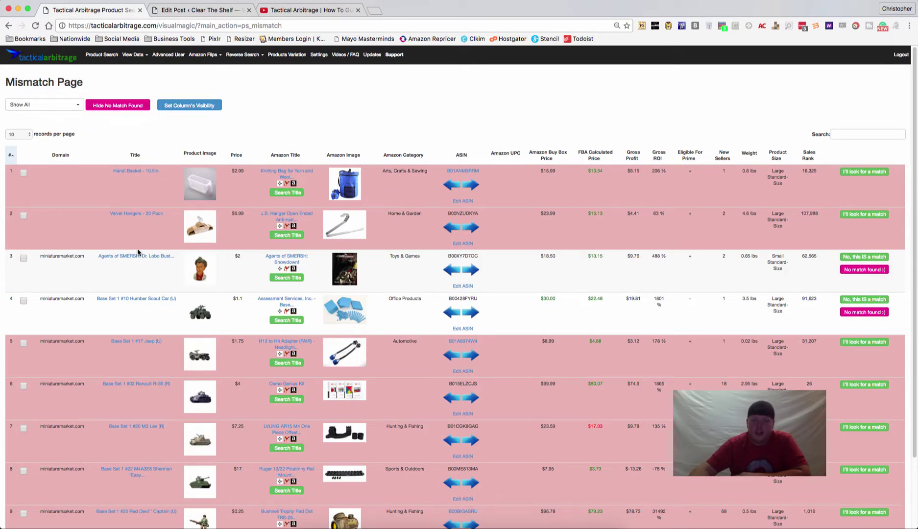
Browse mismatch pages 2, 3 and 5, then sort by # descending so row 1000 (direct.asda.com) leads
{"action": "scroll", "coordinate": [522, 229], "scroll_direction": "down", "scroll_amount": 3}
{"action": "scroll", "coordinate": [523, 230], "scroll_direction": "up", "scroll_amount": 3}
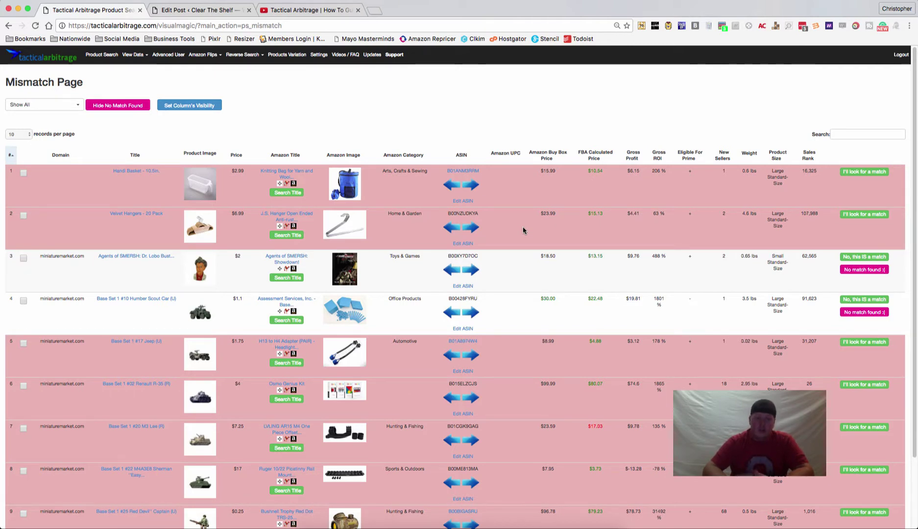
{"action": "scroll", "coordinate": [522, 227], "scroll_direction": "down", "scroll_amount": 3}
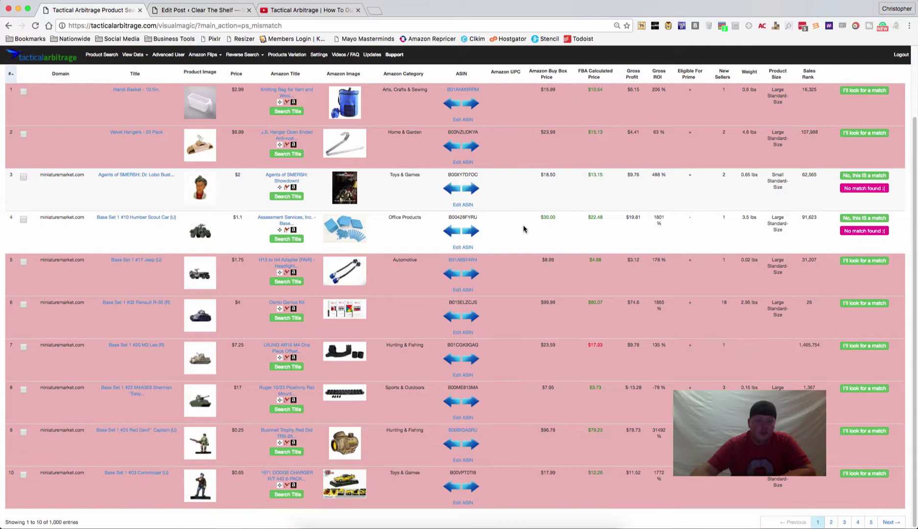
{"action": "left_click", "coordinate": [831, 522]}
{"action": "scroll", "coordinate": [562, 351], "scroll_direction": "up", "scroll_amount": 3}
{"action": "scroll", "coordinate": [561, 353], "scroll_direction": "down", "scroll_amount": 3}
{"action": "left_click", "coordinate": [844, 522]}
{"action": "scroll", "coordinate": [494, 427], "scroll_direction": "up", "scroll_amount": 2}
{"action": "scroll", "coordinate": [468, 424], "scroll_direction": "down", "scroll_amount": 3}
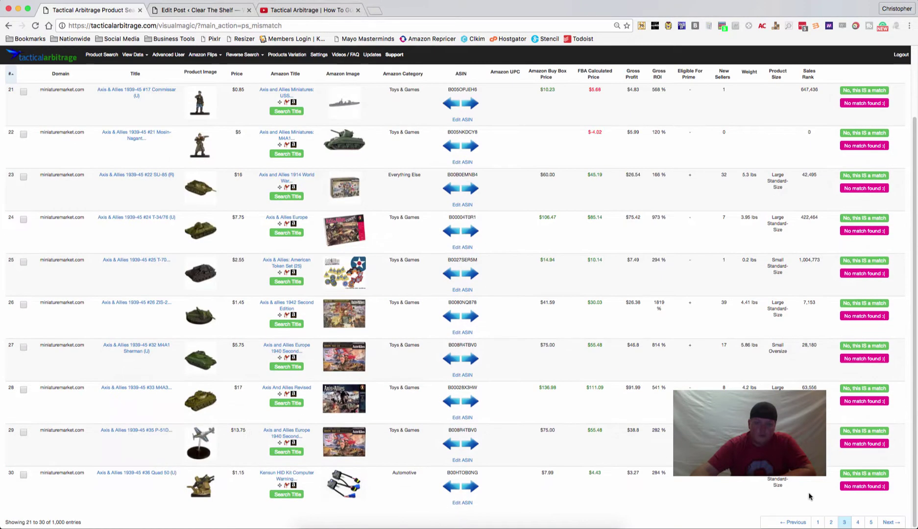
{"action": "left_click", "coordinate": [869, 522]}
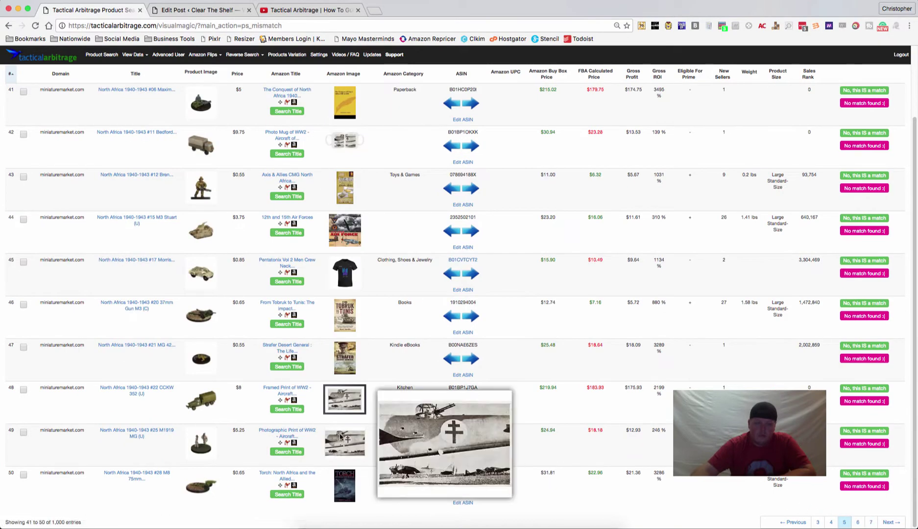
{"action": "scroll", "coordinate": [342, 438], "scroll_direction": "up", "scroll_amount": 2}
{"action": "left_click", "coordinate": [12, 155]}
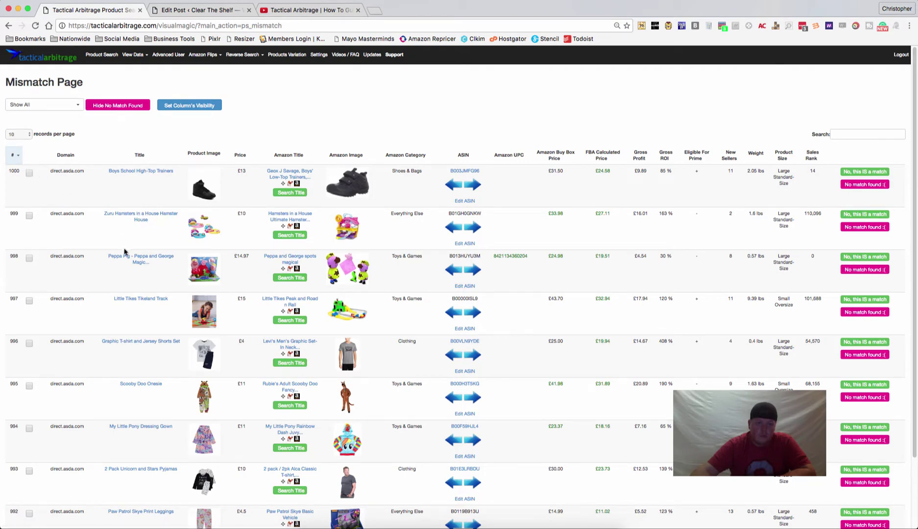
Go to page 2 of the sorted table and open row 983's Mini Remote Control MiP ASDA page (£14.97)
{"action": "scroll", "coordinate": [124, 252], "scroll_direction": "down", "scroll_amount": 3}
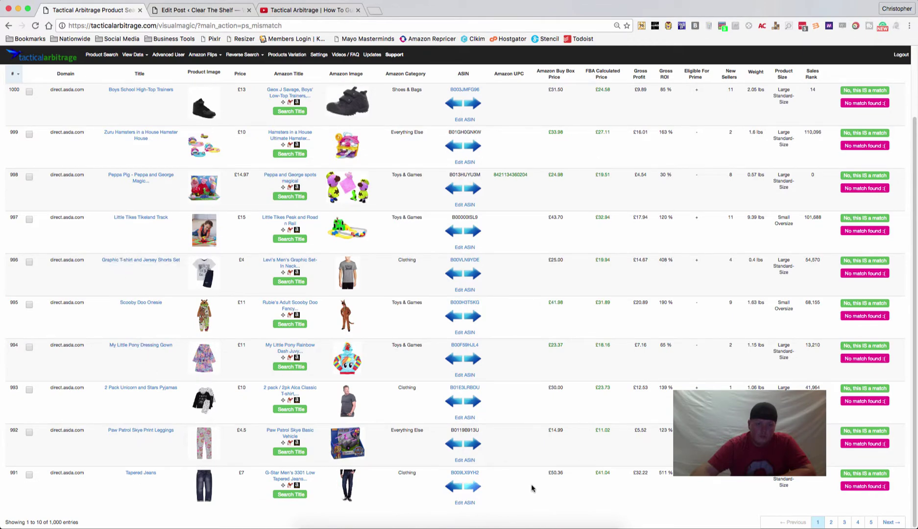
{"action": "left_click", "coordinate": [890, 523]}
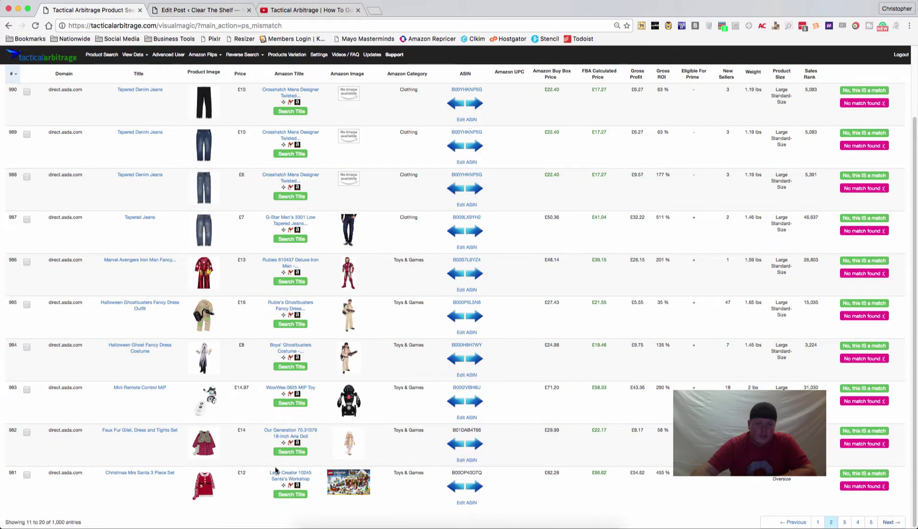
{"action": "scroll", "coordinate": [274, 471], "scroll_direction": "up", "scroll_amount": 2}
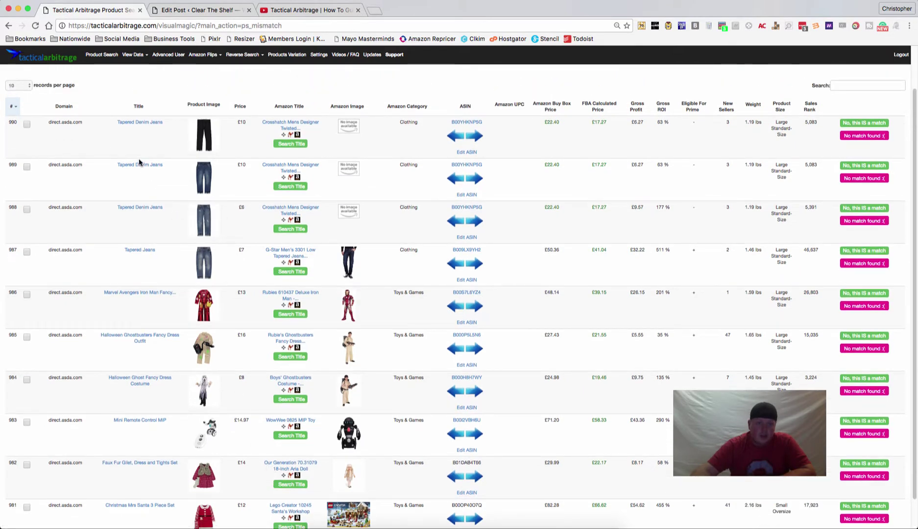
{"action": "scroll", "coordinate": [141, 374], "scroll_direction": "down", "scroll_amount": 2}
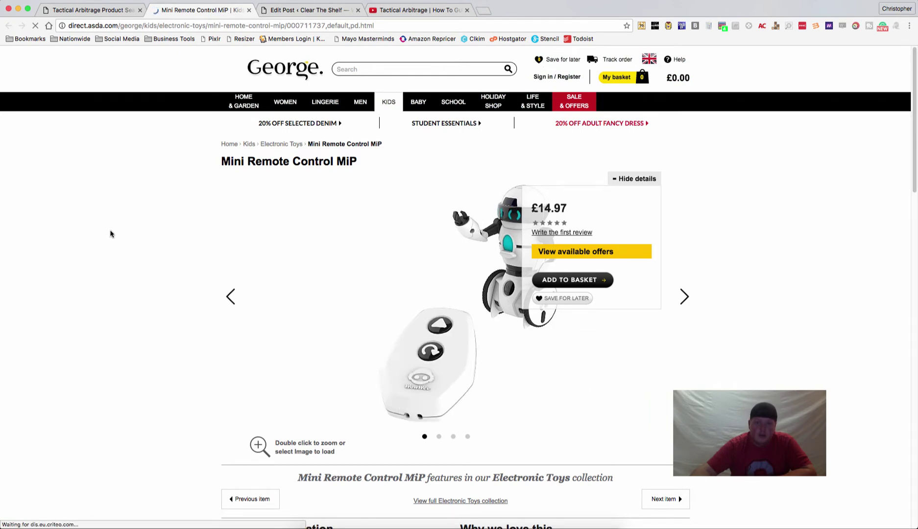
Back in the mismatch table, search Amazon.co.uk for row 983's Mini Remote Control MiP title
{"action": "left_click", "coordinate": [91, 10]}
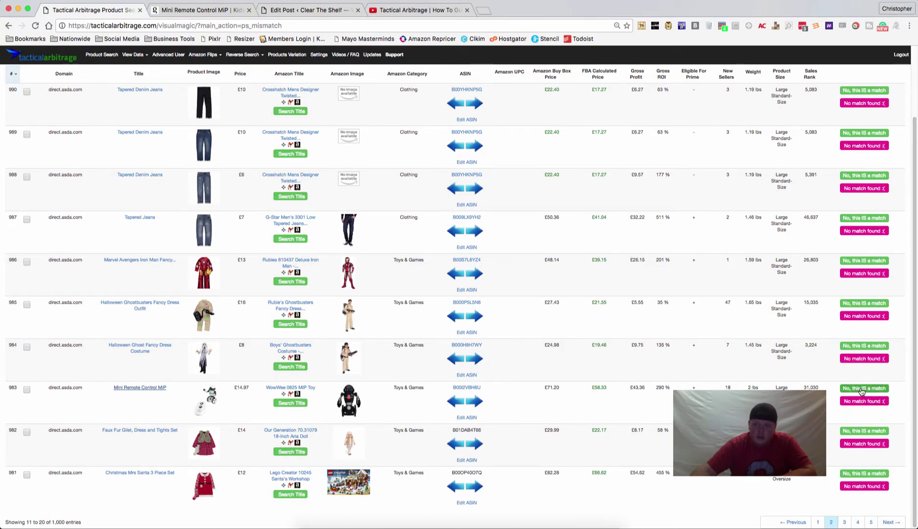
{"action": "left_click", "coordinate": [298, 402]}
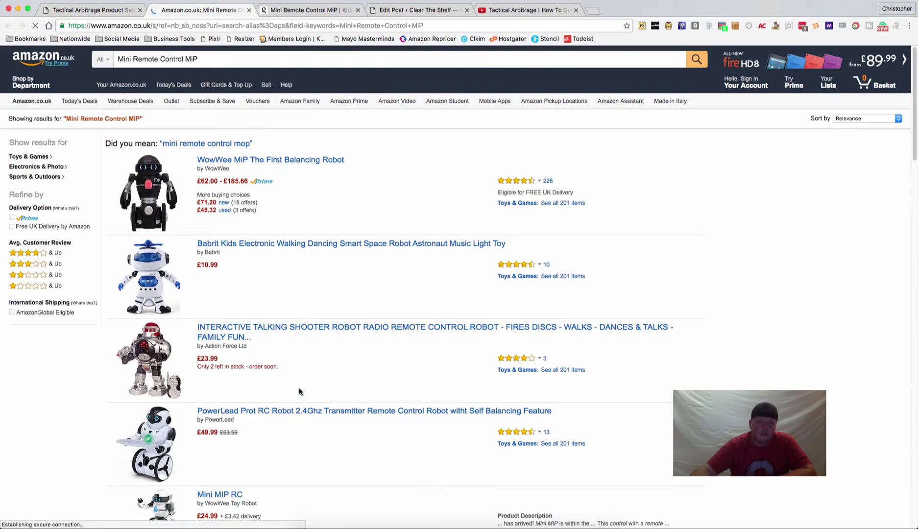
Check the ASDA item, then open the Mini MIP RC listing (£24.99) from the Amazon results
{"action": "left_click", "coordinate": [326, 11]}
{"action": "left_click", "coordinate": [221, 10]}
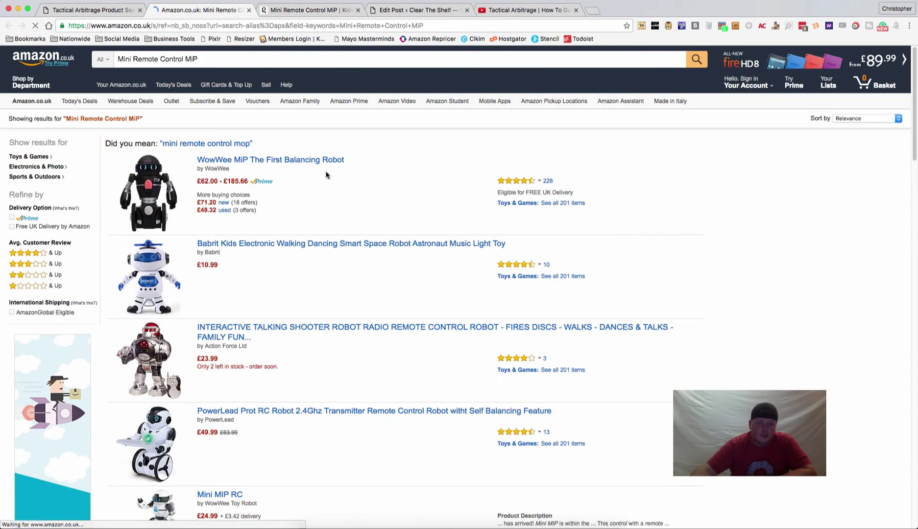
{"action": "scroll", "coordinate": [350, 254], "scroll_direction": "down", "scroll_amount": 1}
{"action": "scroll", "coordinate": [350, 254], "scroll_direction": "down", "scroll_amount": 5}
{"action": "scroll", "coordinate": [350, 253], "scroll_direction": "down", "scroll_amount": 4}
{"action": "scroll", "coordinate": [349, 254], "scroll_direction": "down", "scroll_amount": 1}
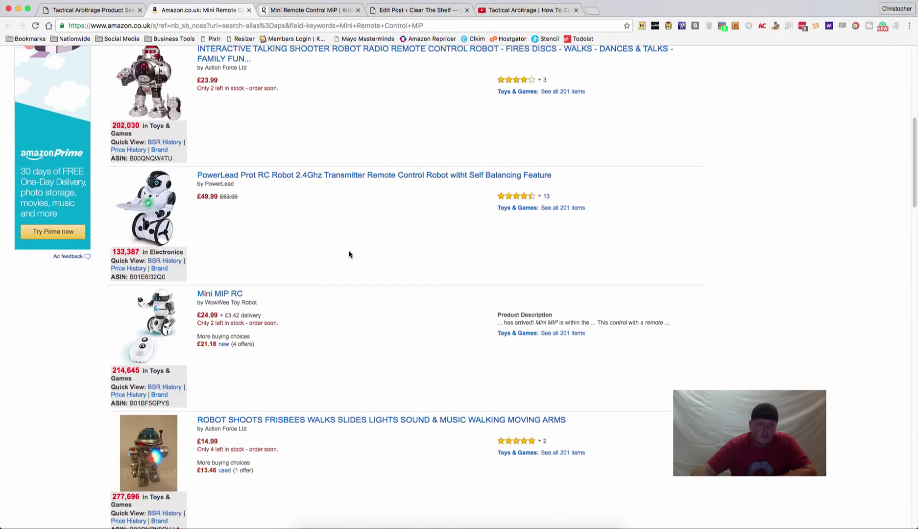
{"action": "left_click", "coordinate": [221, 296]}
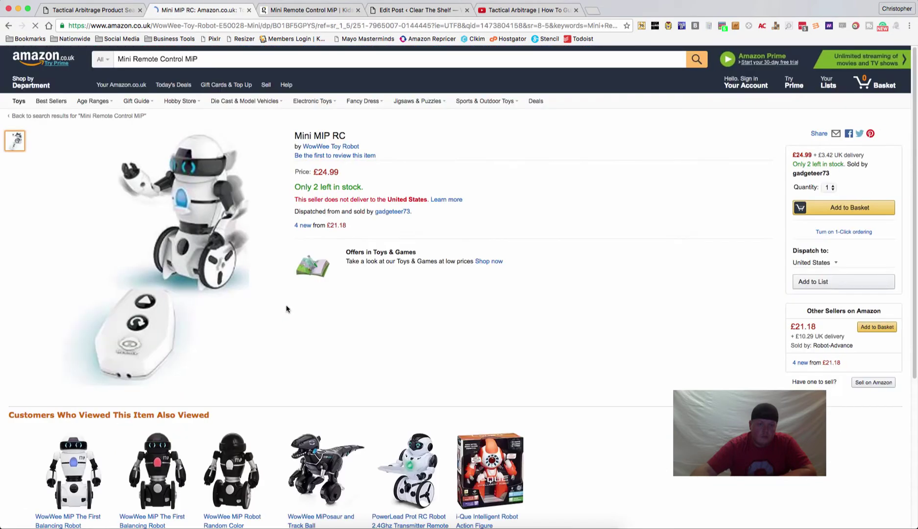
Compare against ASDA, copy the listing's ASIN B01BF5GPYS, and return to the mismatch table
{"action": "left_click", "coordinate": [298, 10]}
{"action": "left_click", "coordinate": [226, 14]}
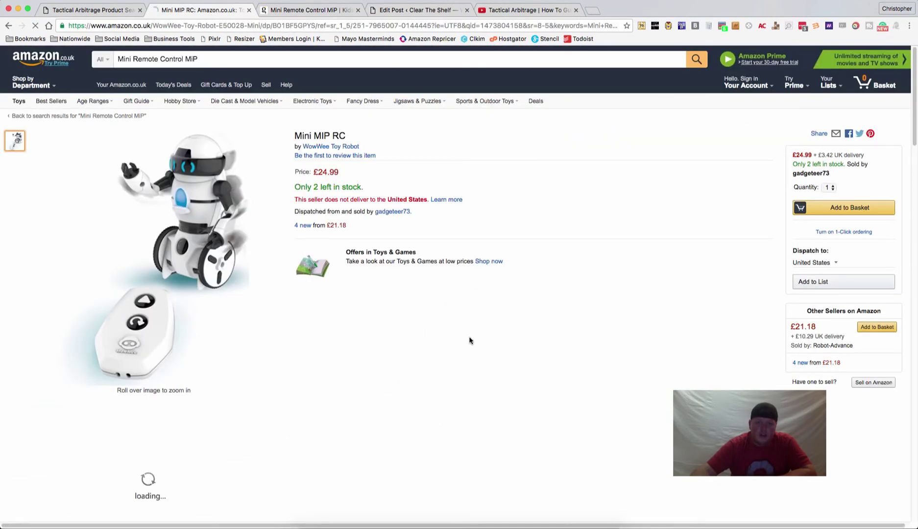
{"action": "scroll", "coordinate": [468, 339], "scroll_direction": "down", "scroll_amount": 10}
{"action": "scroll", "coordinate": [465, 338], "scroll_direction": "down", "scroll_amount": 3}
{"action": "scroll", "coordinate": [373, 330], "scroll_direction": "up", "scroll_amount": 3}
{"action": "scroll", "coordinate": [266, 293], "scroll_direction": "down", "scroll_amount": 4}
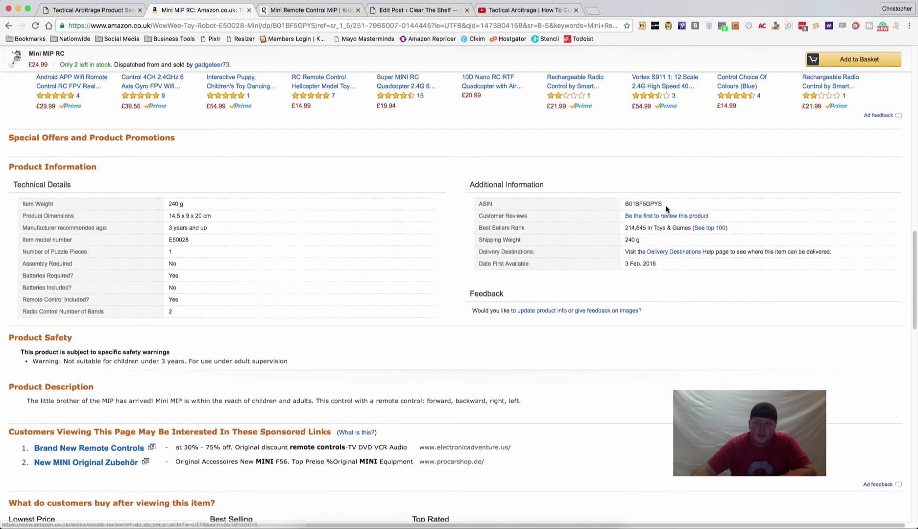
{"action": "left_click_drag", "start_coordinate": [664, 204], "coordinate": [625, 203]}
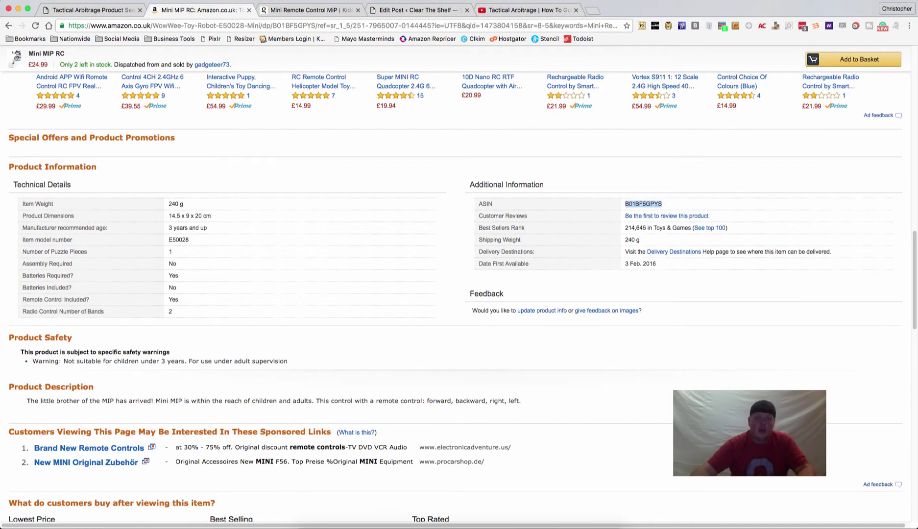
{"action": "left_click", "coordinate": [72, 8]}
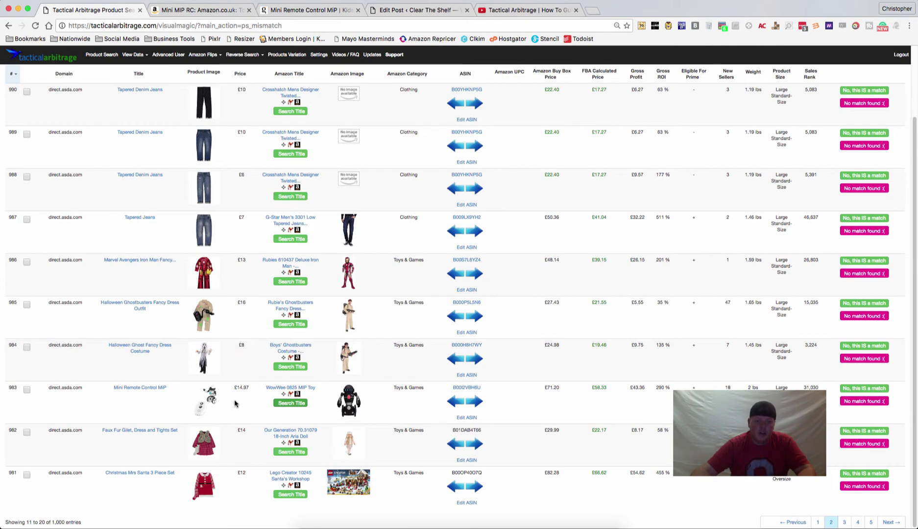
Replace row 983's ASIN with B01BF5GPYS and save, moving it to Your Matches
{"action": "left_click", "coordinate": [466, 418]}
{"action": "left_click", "coordinate": [466, 392]}
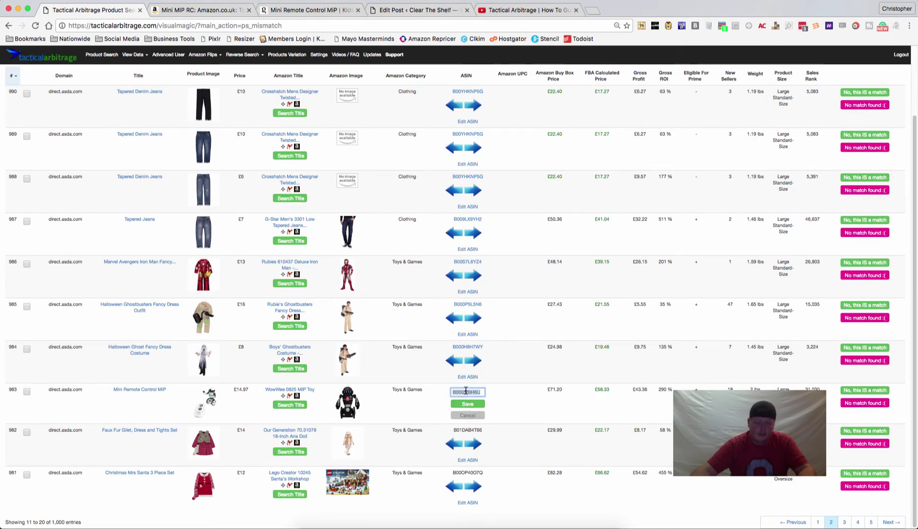
{"action": "left_click", "coordinate": [468, 403]}
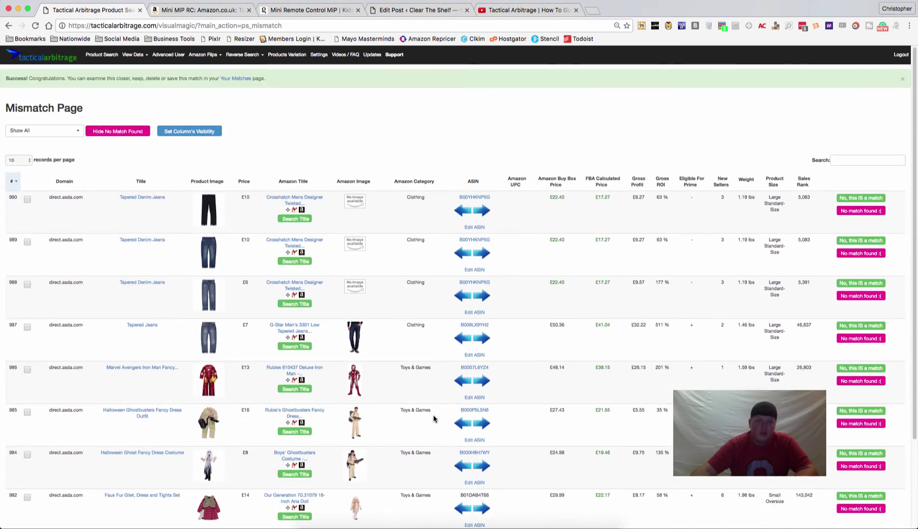
{"action": "scroll", "coordinate": [432, 414], "scroll_direction": "down", "scroll_amount": 3}
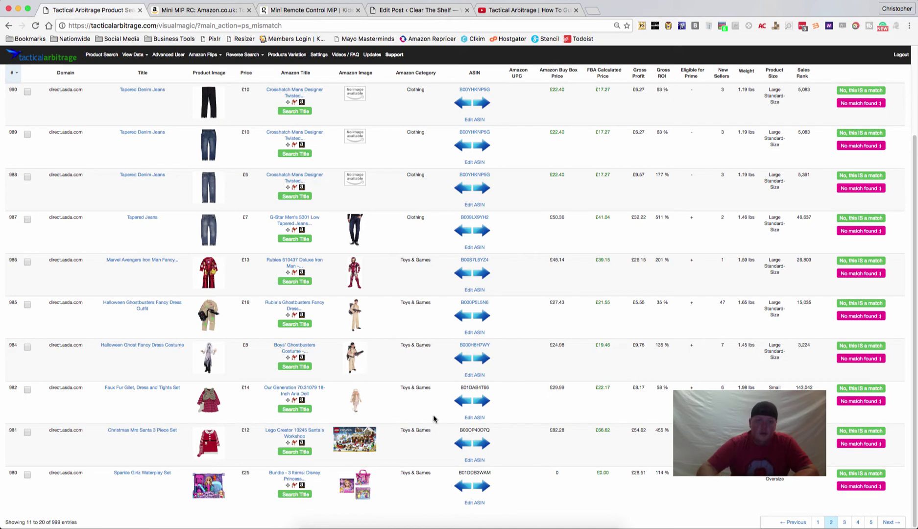
{"action": "scroll", "coordinate": [433, 419], "scroll_direction": "up", "scroll_amount": 3}
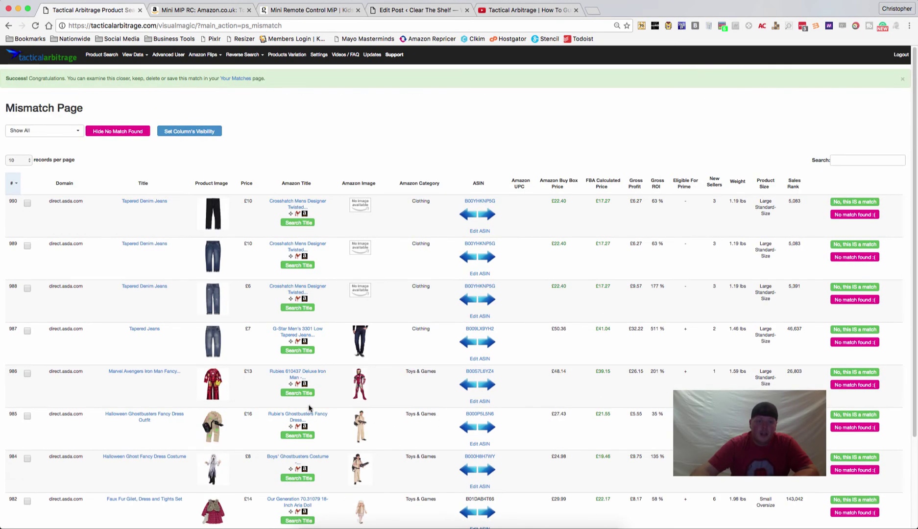
{"action": "scroll", "coordinate": [239, 348], "scroll_direction": "down", "scroll_amount": 2}
{"action": "scroll", "coordinate": [239, 349], "scroll_direction": "down", "scroll_amount": 2}
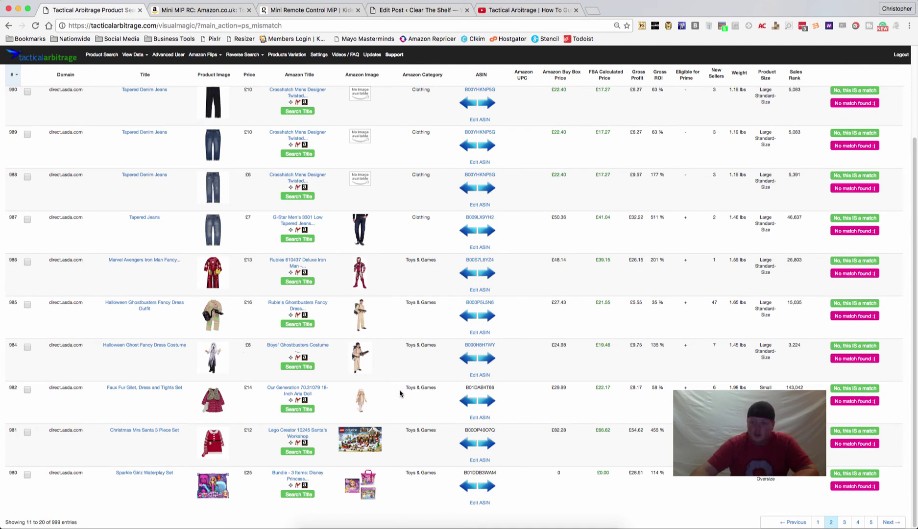
{"action": "scroll", "coordinate": [399, 389], "scroll_direction": "up", "scroll_amount": 3}
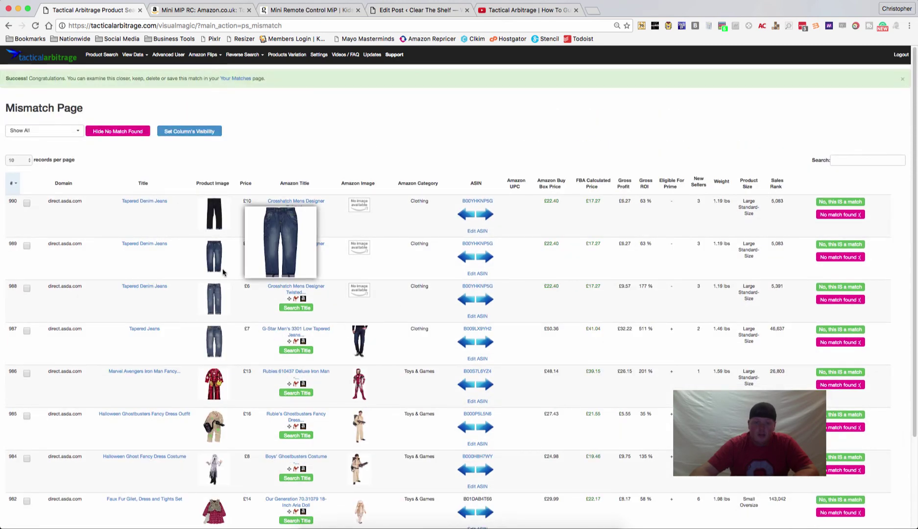
{"action": "scroll", "coordinate": [194, 310], "scroll_direction": "down", "scroll_amount": 3}
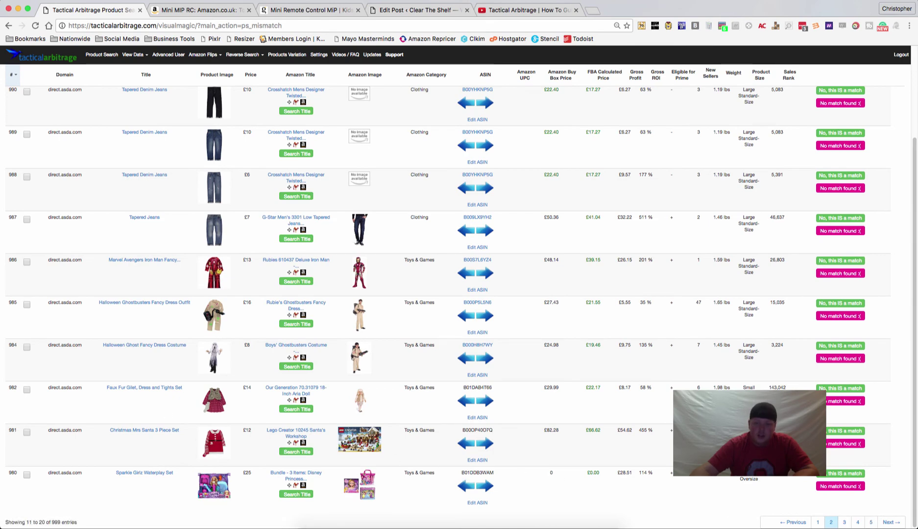
{"action": "left_click", "coordinate": [840, 474]}
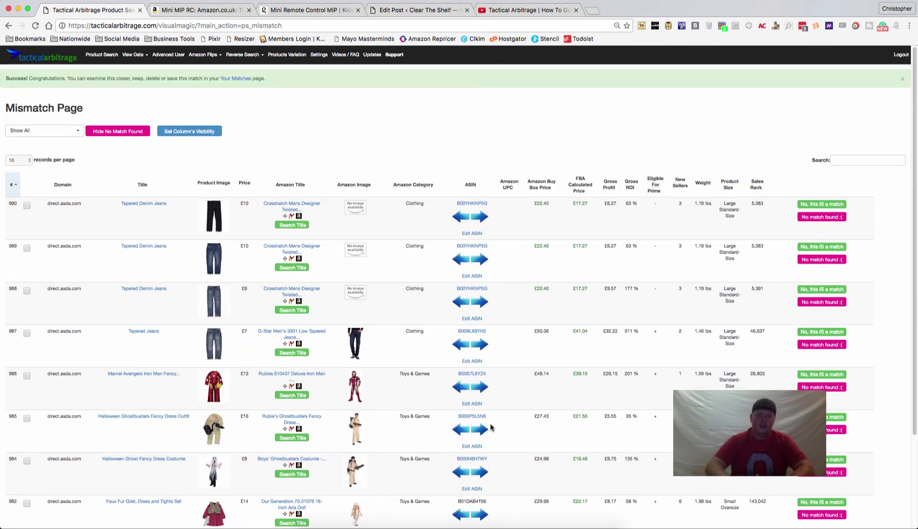